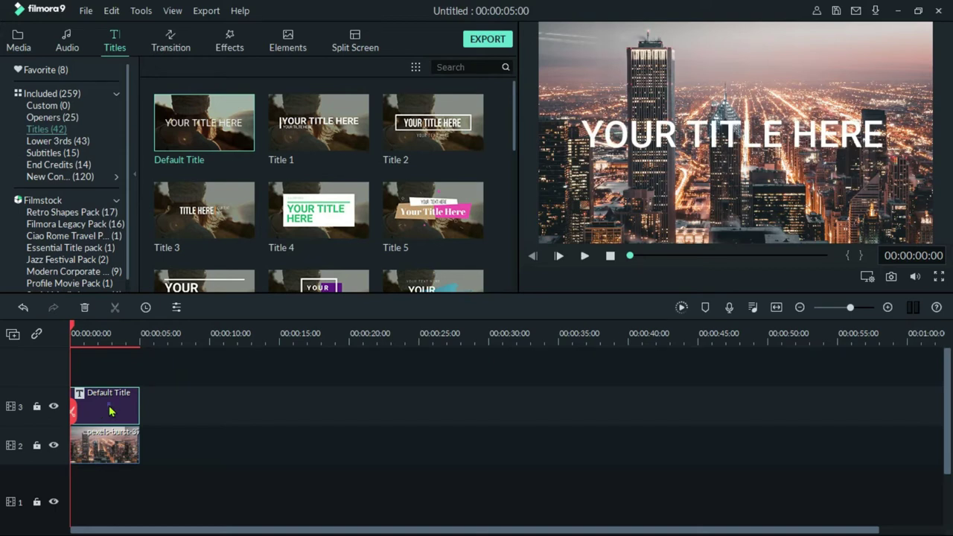
Step: Open the default title clip on track 3 in the advanced text editor and replace its text with "Grow UP"
{"action": "double_click", "coordinate": [109, 410]}
{"action": "left_click", "coordinate": [398, 275]}
{"action": "left_click", "coordinate": [225, 105]}
{"action": "key", "text": "ctrl+a"}
{"action": "key", "text": "BackSpace"}
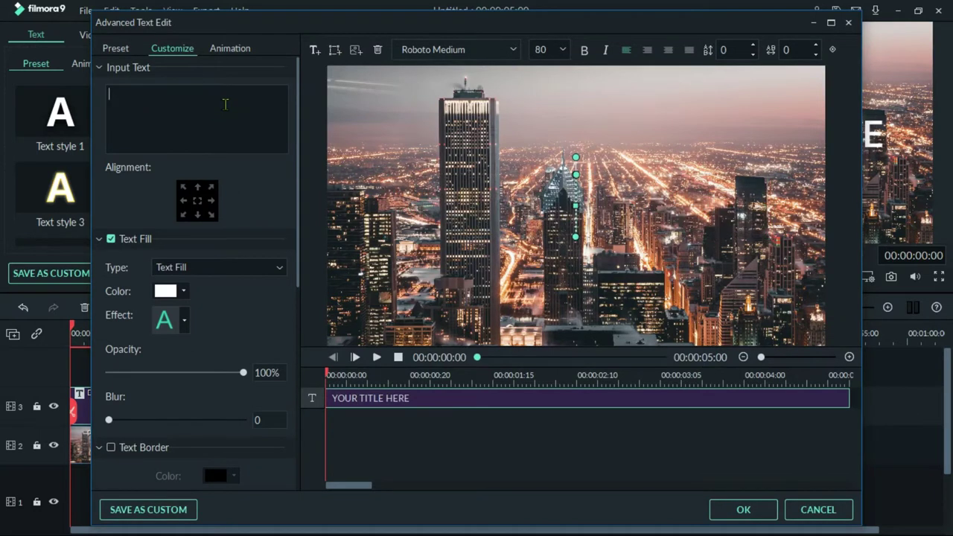
{"action": "type", "text": "Grow U"}
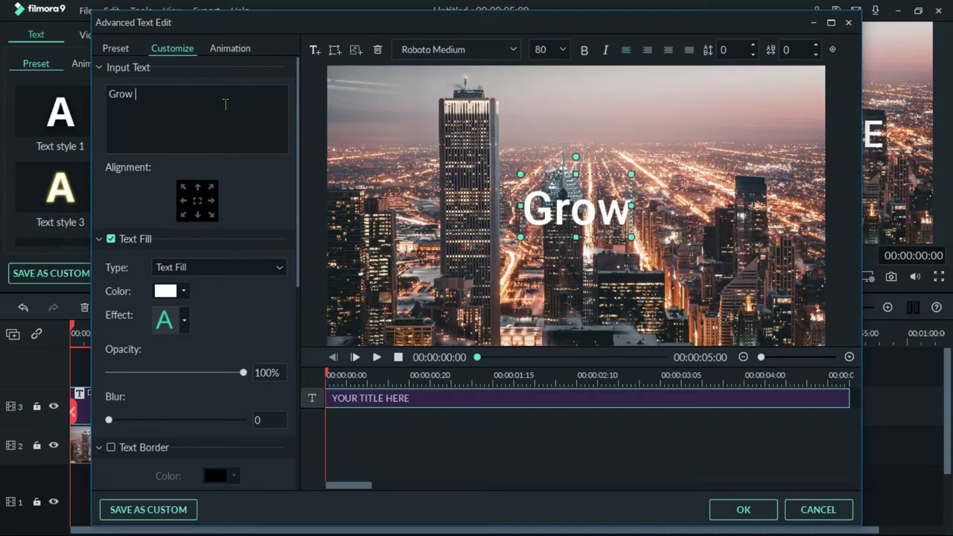
{"action": "type", "text": "P"}
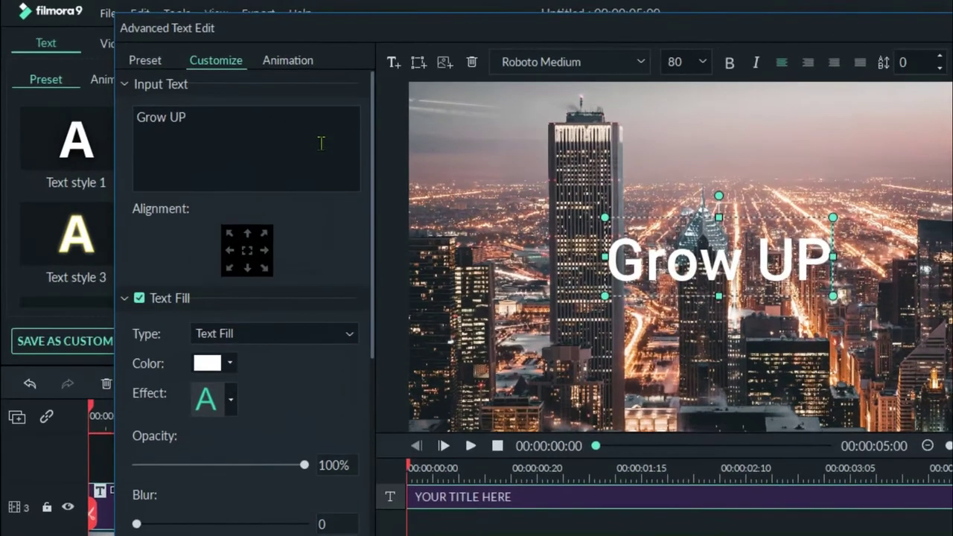
Step: Set the title's font to Impact and its size to 150
{"action": "left_click", "coordinate": [640, 62]}
{"action": "scroll", "coordinate": [640, 71], "scroll_direction": "up", "scroll_amount": 10}
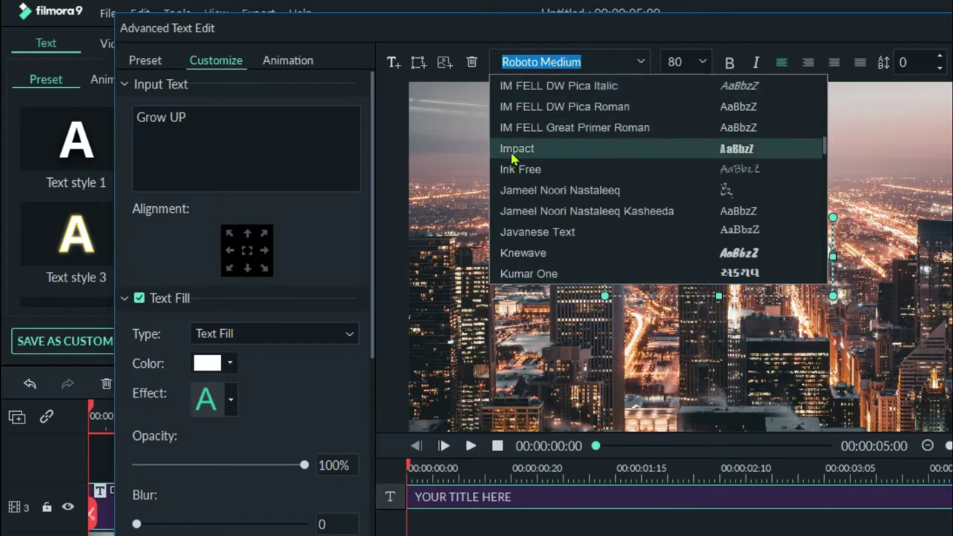
{"action": "left_click", "coordinate": [570, 149]}
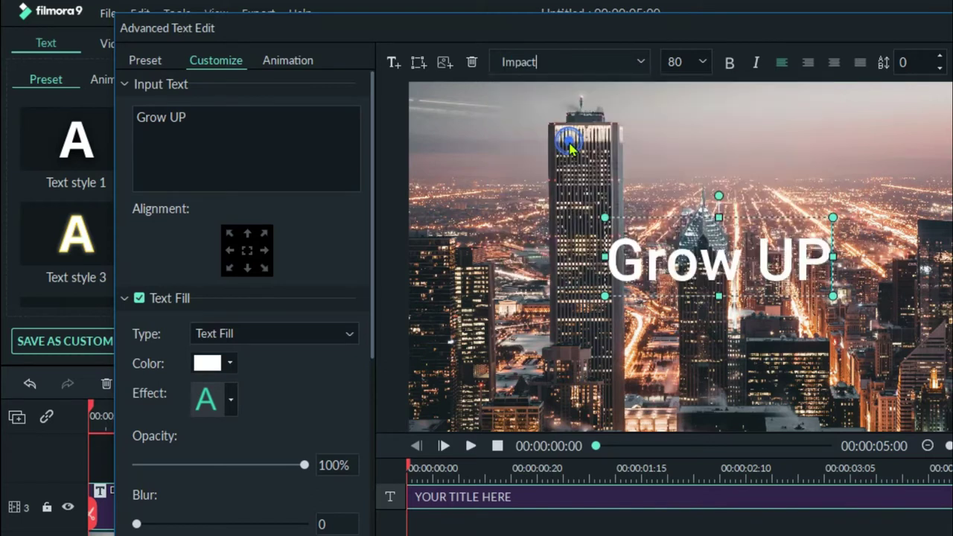
{"action": "left_click", "coordinate": [702, 62]}
{"action": "scroll", "coordinate": [685, 142], "scroll_direction": "down", "scroll_amount": 1}
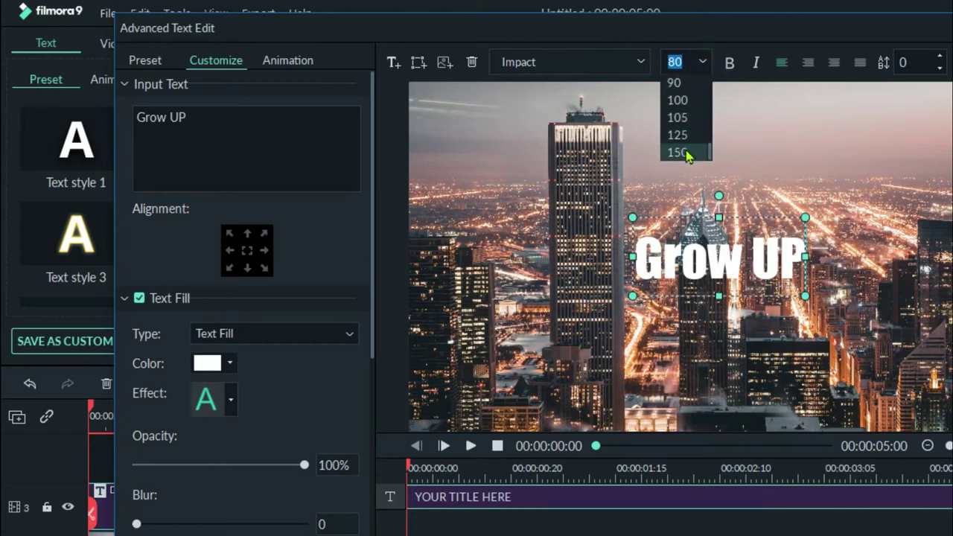
{"action": "left_click", "coordinate": [683, 152]}
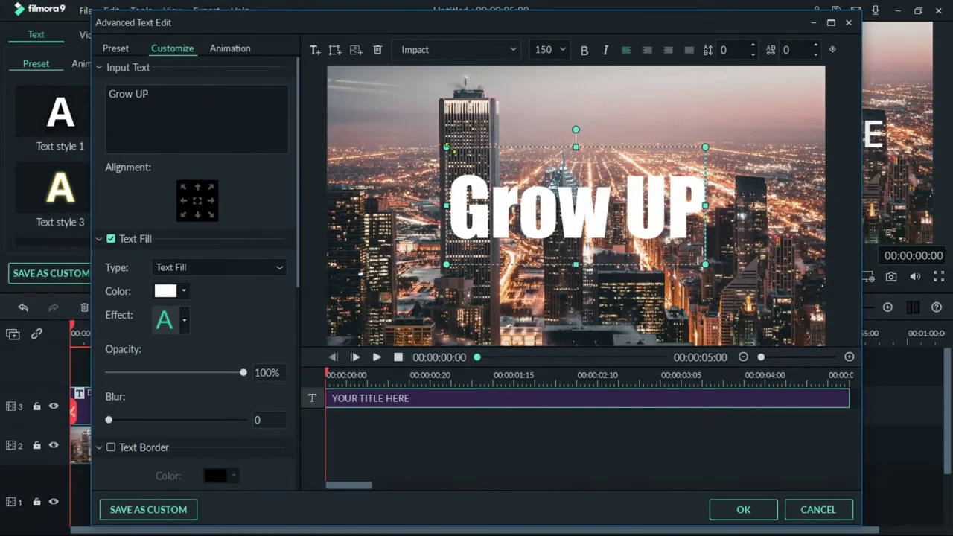
Step: Enable the text border on the title and set its color to black
{"action": "scroll", "coordinate": [246, 196], "scroll_direction": "down", "scroll_amount": 1}
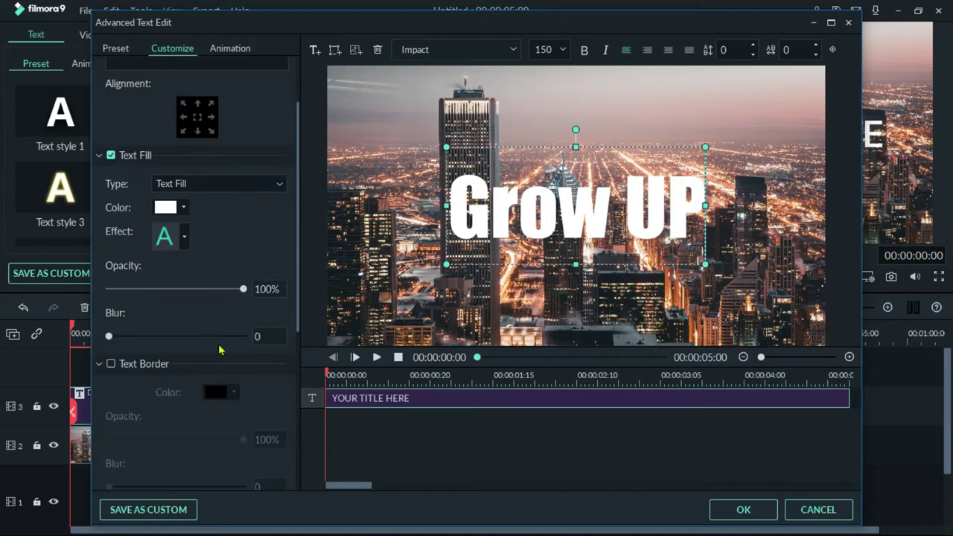
{"action": "left_click", "coordinate": [111, 363]}
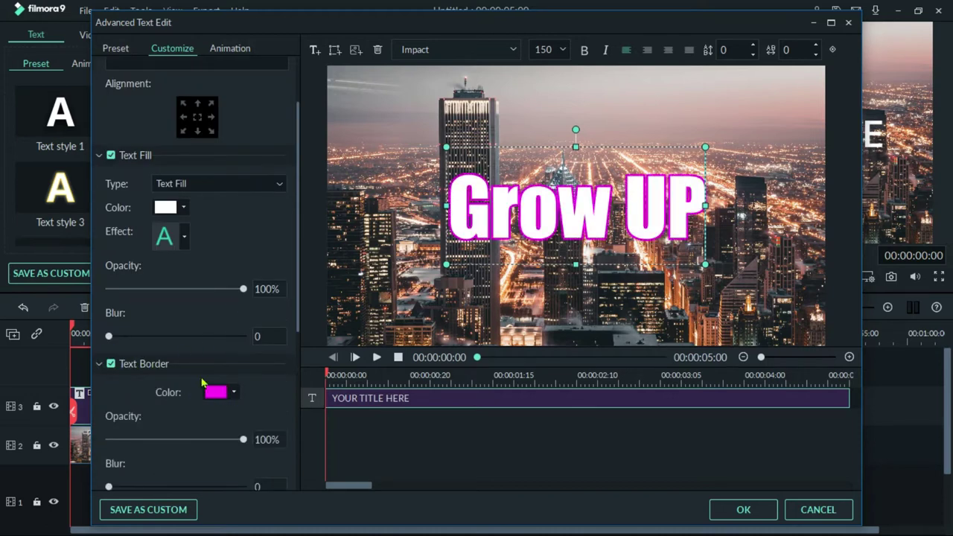
{"action": "left_click", "coordinate": [235, 394]}
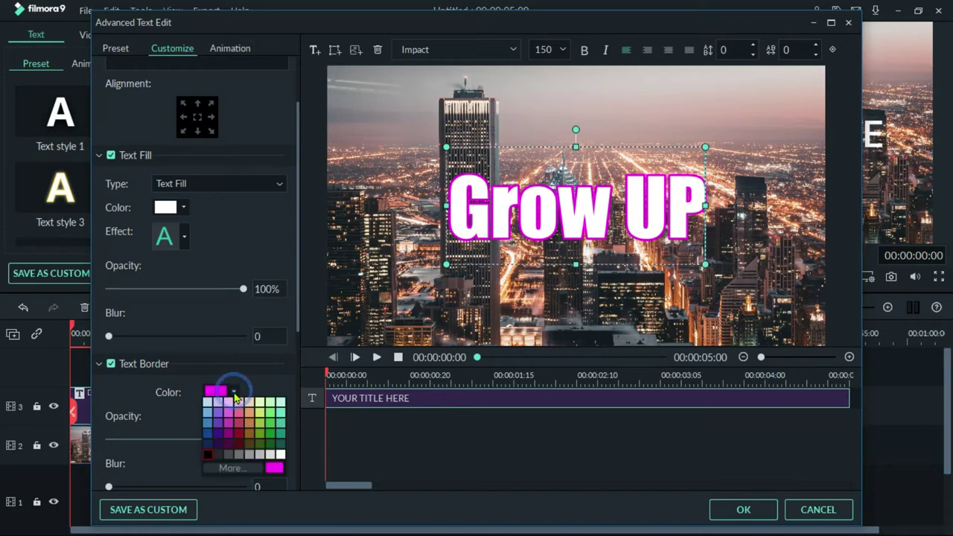
{"action": "left_click", "coordinate": [209, 456]}
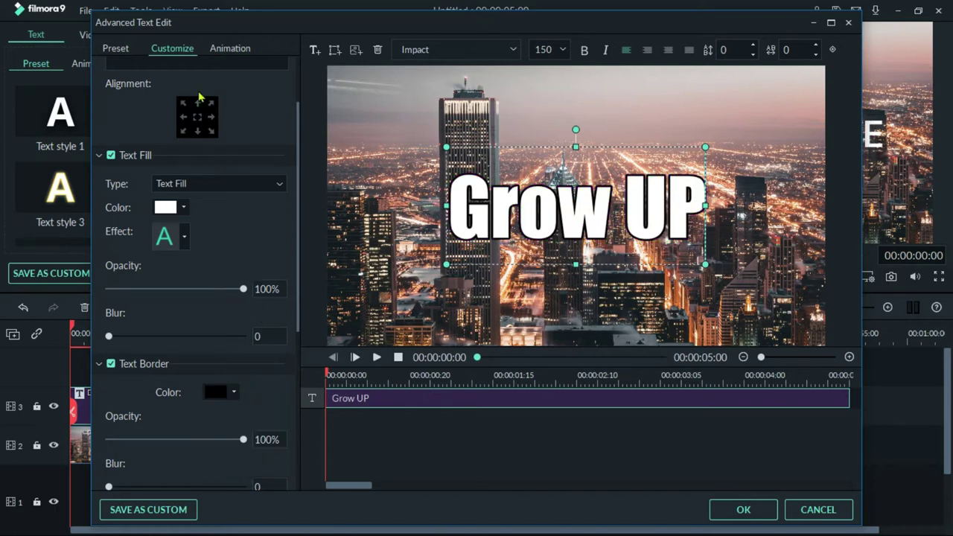
Step: Apply the Right Roll animation to the "Grow UP" title and confirm the title edits
{"action": "left_click", "coordinate": [235, 52]}
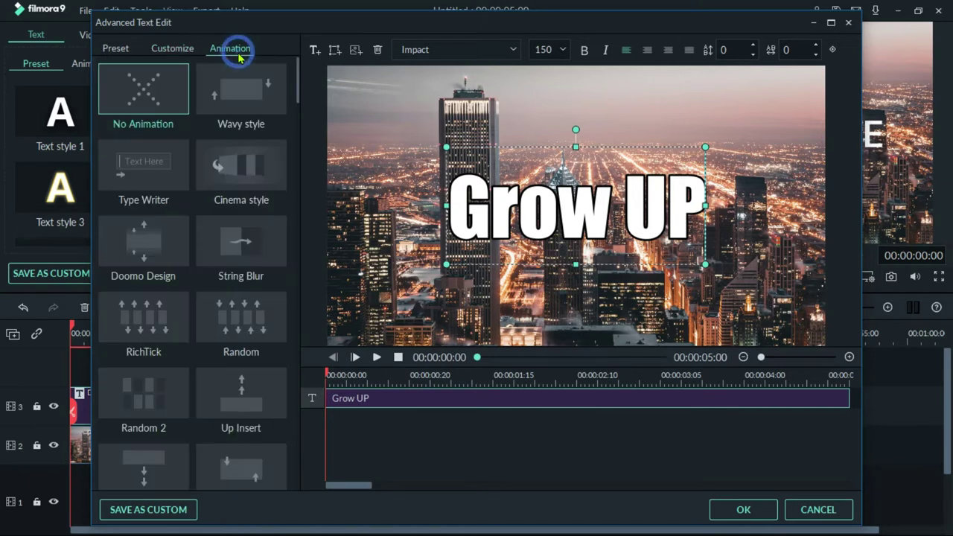
{"action": "scroll", "coordinate": [195, 190], "scroll_direction": "down", "scroll_amount": 5}
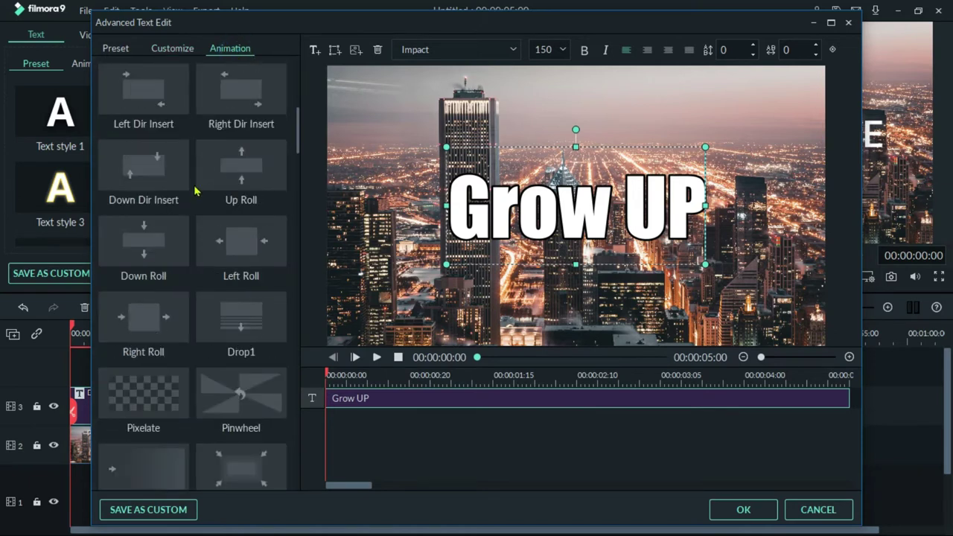
{"action": "left_click", "coordinate": [138, 321]}
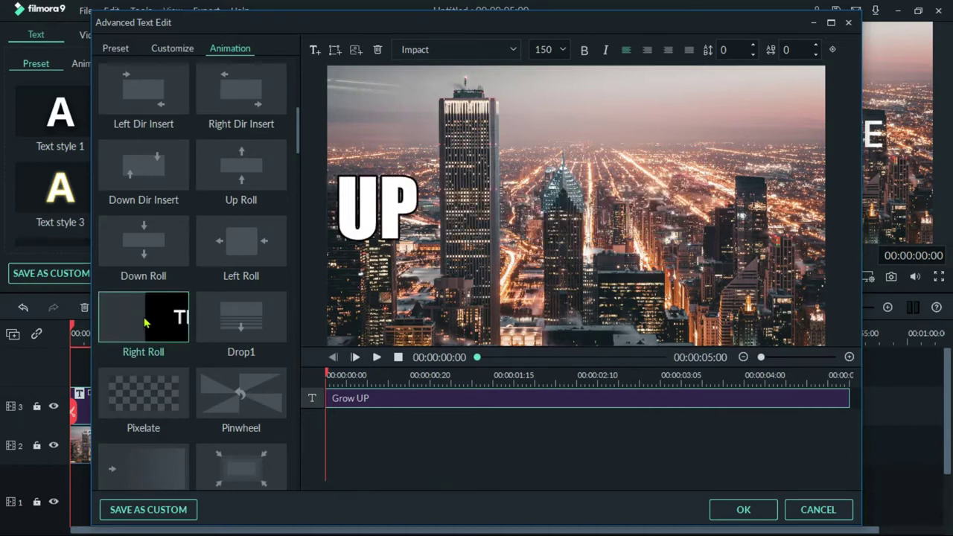
{"action": "left_click", "coordinate": [742, 512]}
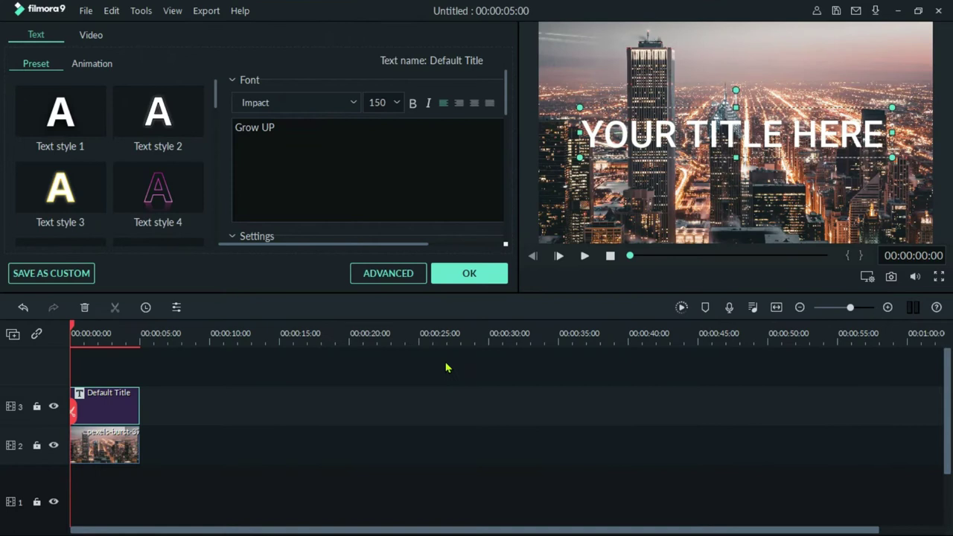
{"action": "left_click", "coordinate": [466, 274]}
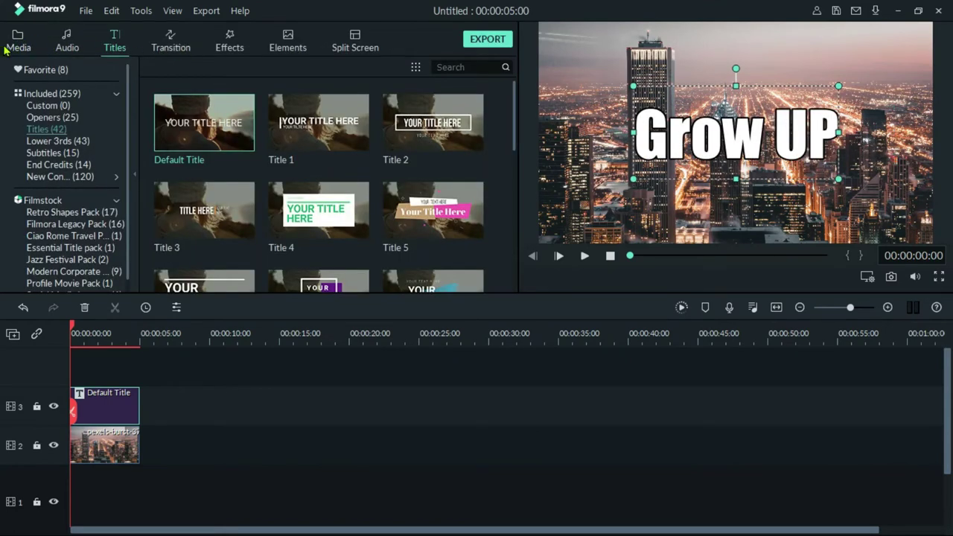
Step: Place a second copy of pexels-burst-373893 on the track above the title at the timeline start and crop it to fit
{"action": "left_click", "coordinate": [18, 43]}
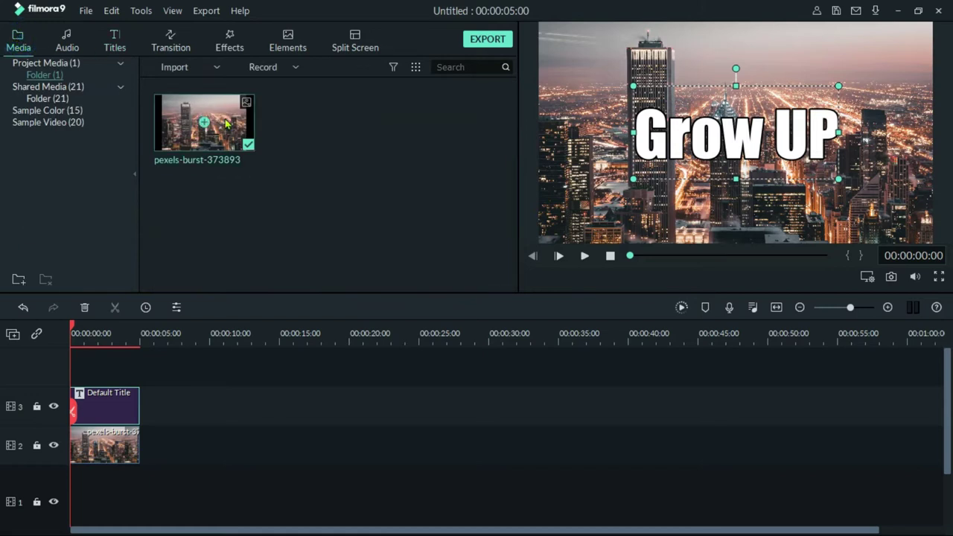
{"action": "left_click_drag", "start_coordinate": [232, 140], "coordinate": [72, 368]}
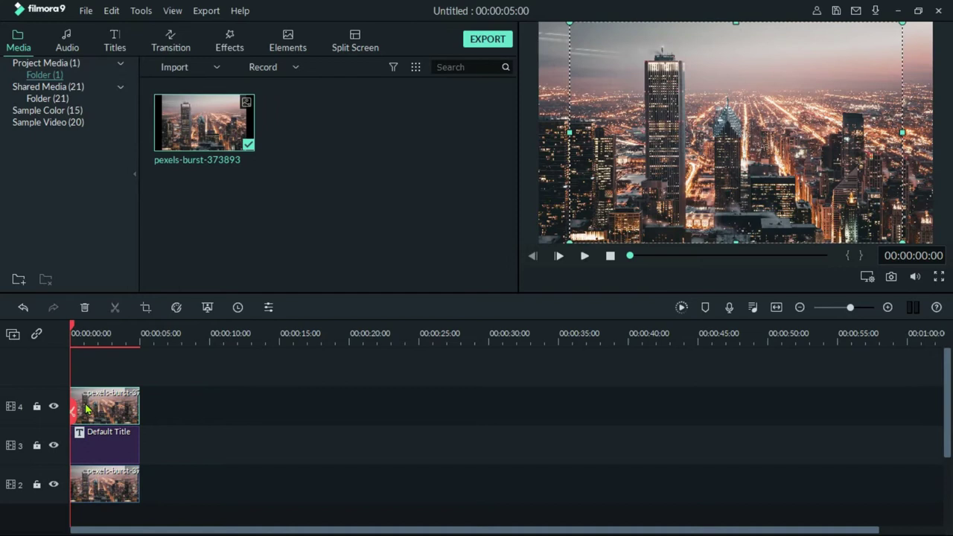
{"action": "right_click", "coordinate": [102, 409]}
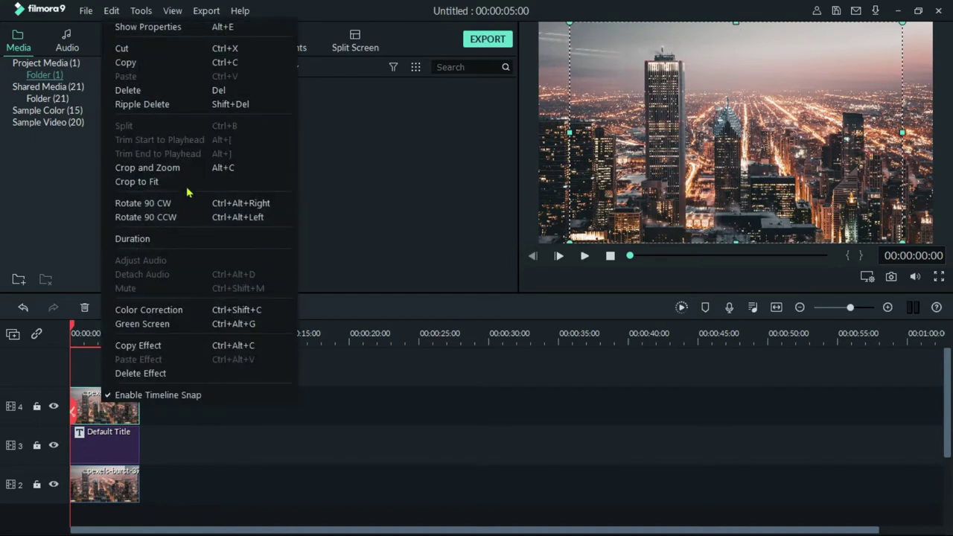
{"action": "left_click", "coordinate": [161, 185]}
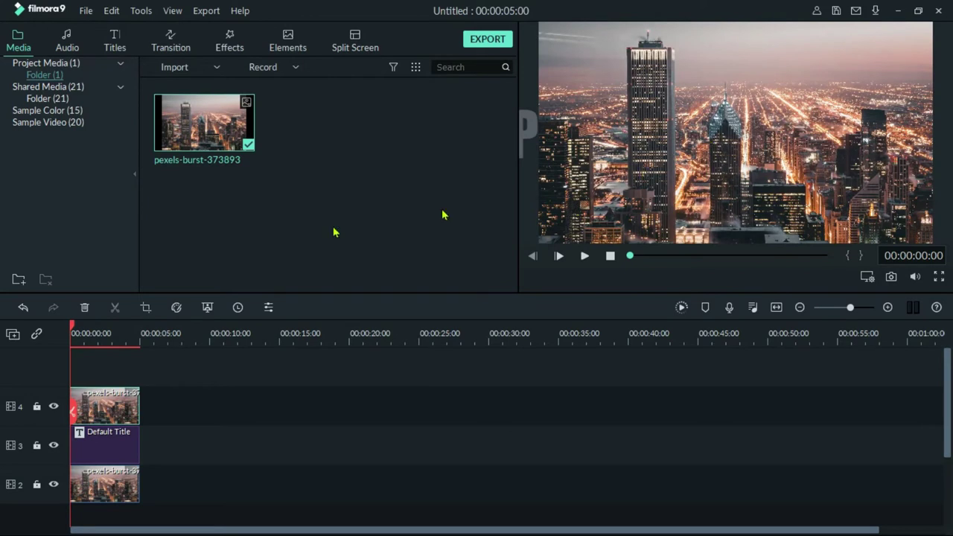
Step: Hide track 2 and apply the Image Mask effect to the city image clip on track 4
{"action": "left_click", "coordinate": [230, 48]}
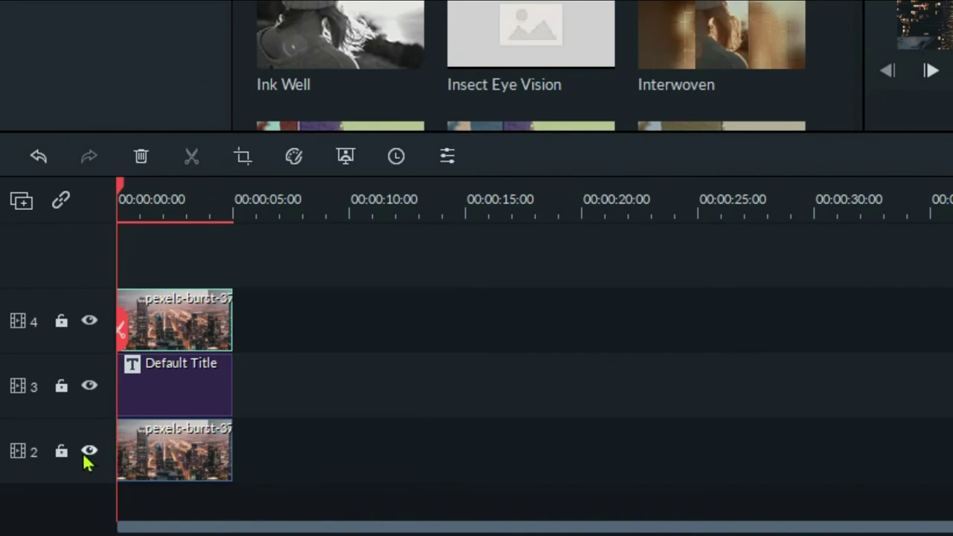
{"action": "left_click", "coordinate": [88, 455]}
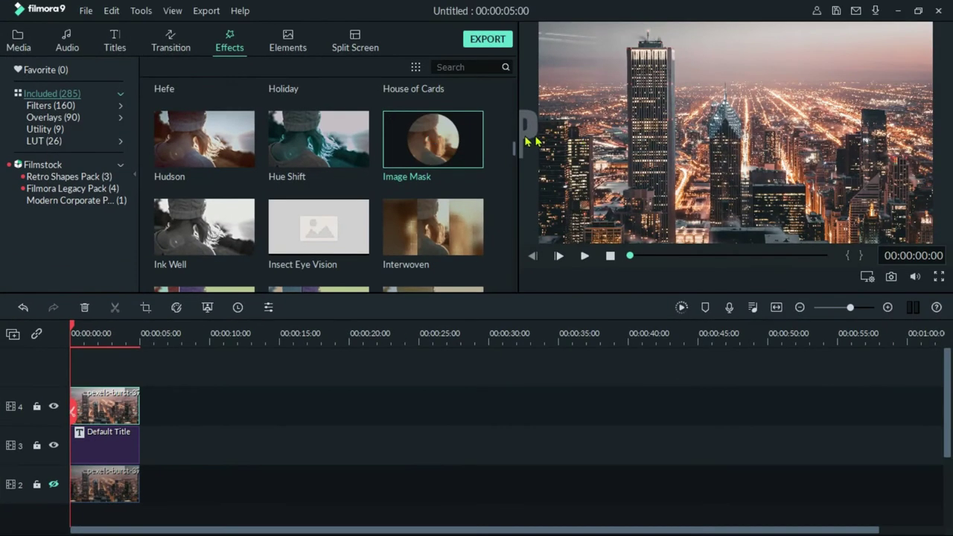
{"action": "left_click_drag", "start_coordinate": [473, 135], "coordinate": [97, 401]}
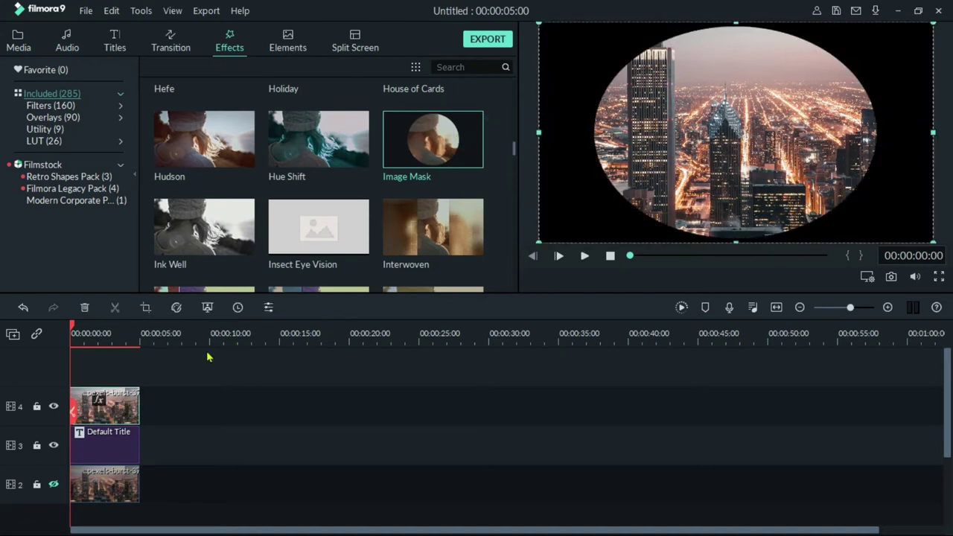
Step: Change the Image Mask preset on the track 4 clip to the centered rectangle with masked left and right sides
{"action": "double_click", "coordinate": [123, 400]}
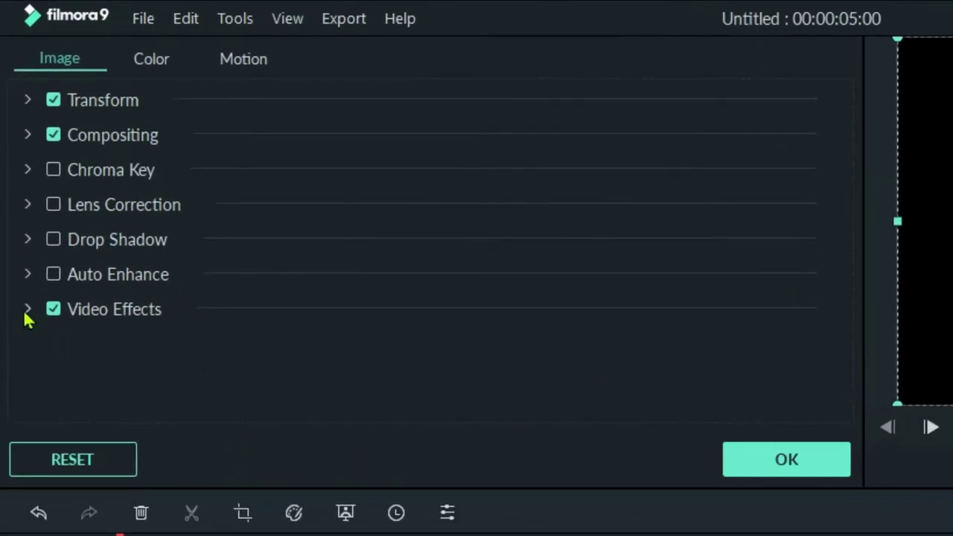
{"action": "left_click", "coordinate": [26, 310]}
{"action": "left_click_drag", "start_coordinate": [847, 136], "coordinate": [846, 297]}
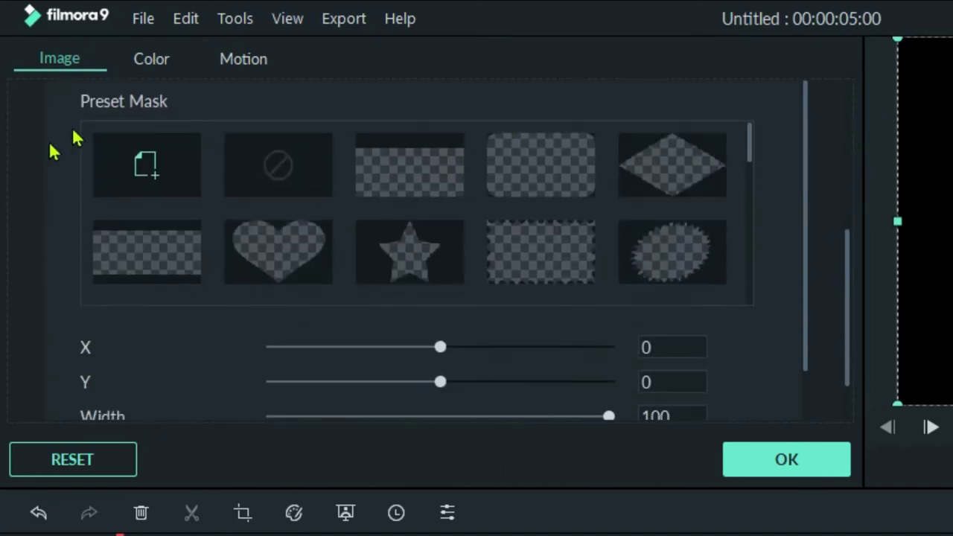
{"action": "left_click_drag", "start_coordinate": [749, 148], "coordinate": [737, 275]}
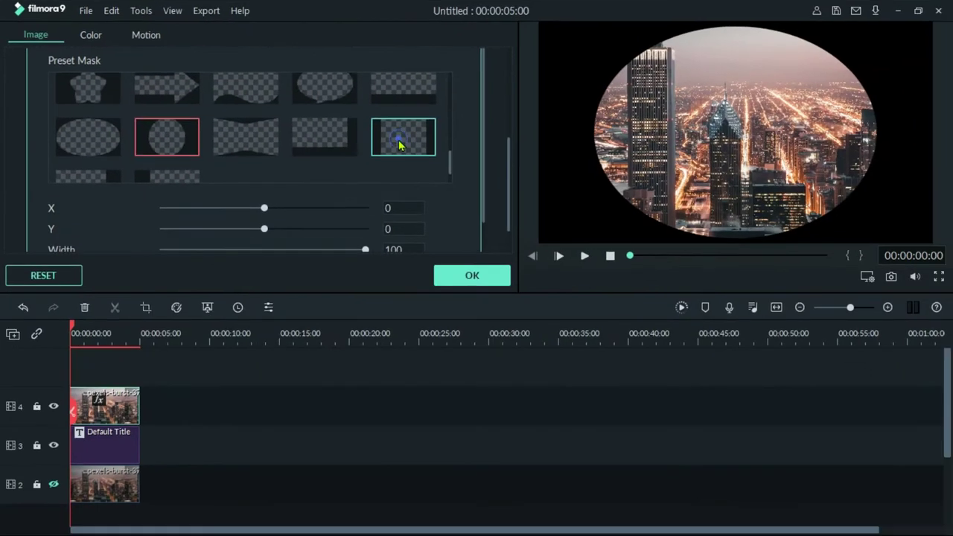
{"action": "left_click", "coordinate": [664, 238]}
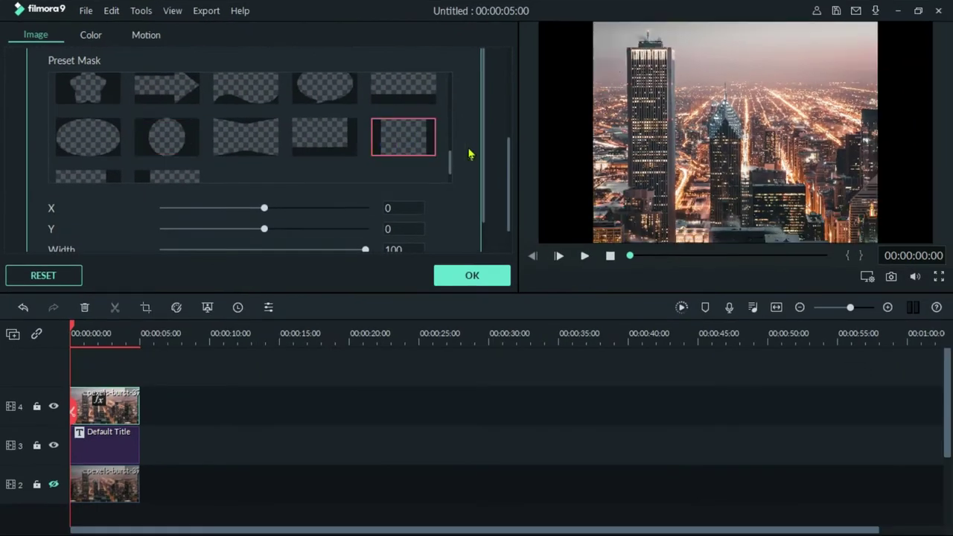
Step: Move the mask onto the tall tower with X at about -130 and narrow its width to 19
{"action": "scroll", "coordinate": [509, 165], "scroll_direction": "down", "scroll_amount": 1}
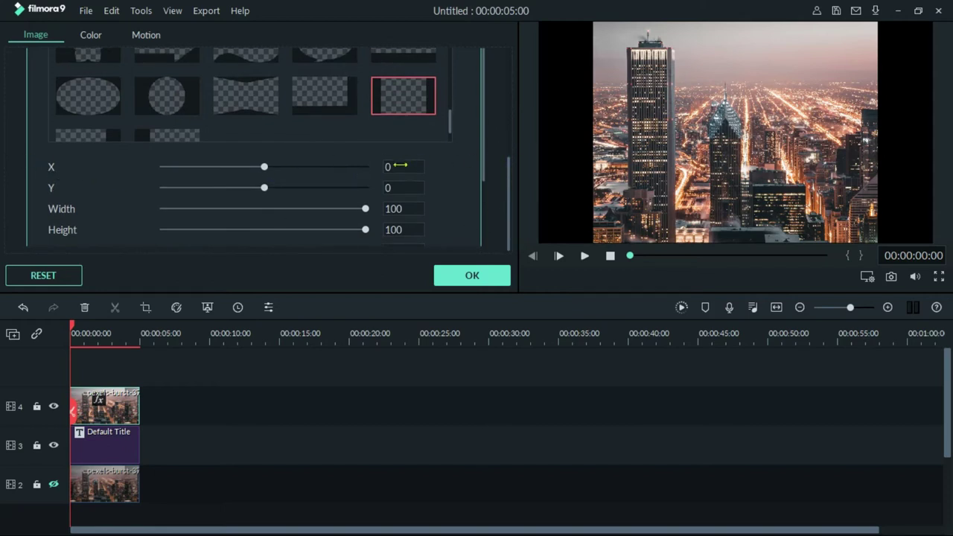
{"action": "left_click_drag", "start_coordinate": [265, 168], "coordinate": [264, 188]}
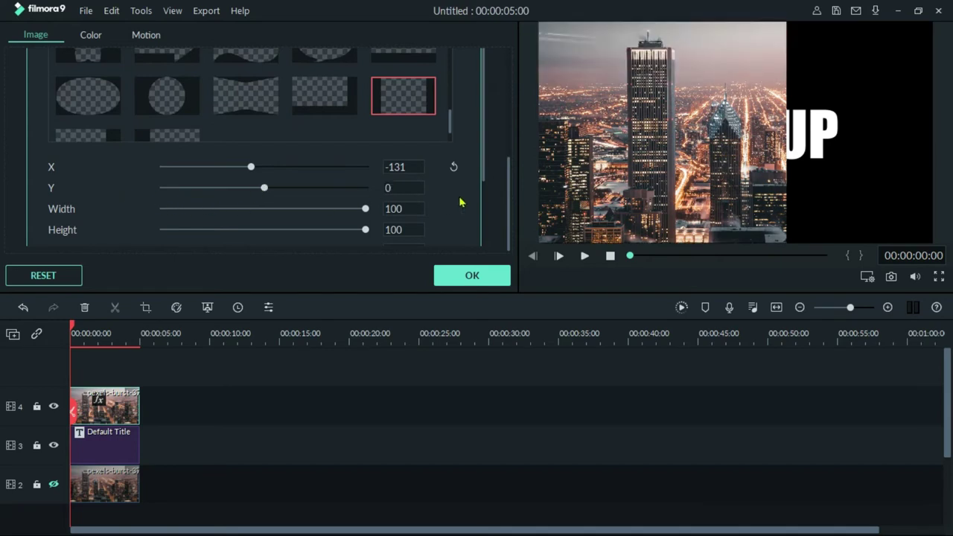
{"action": "left_click_drag", "start_coordinate": [362, 210], "coordinate": [260, 214]}
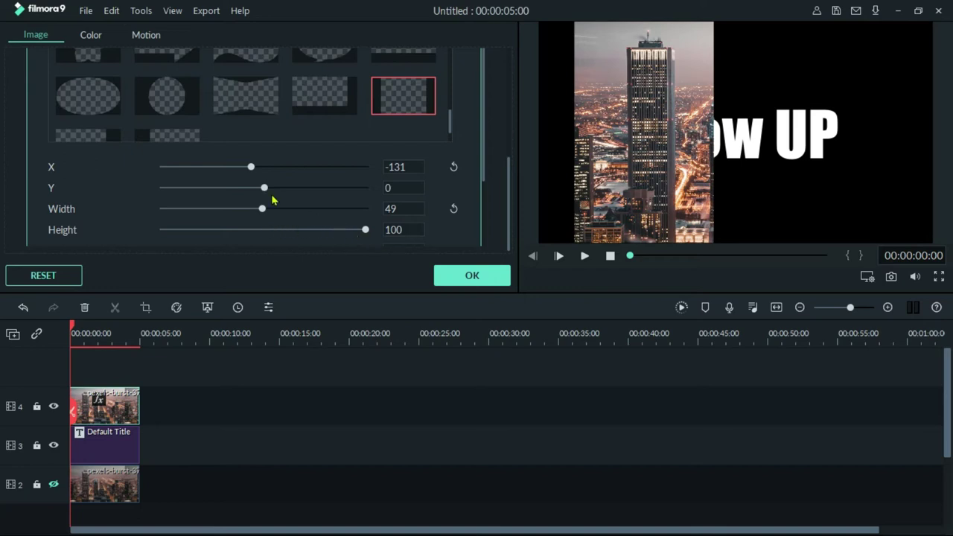
{"action": "left_click_drag", "start_coordinate": [264, 210], "coordinate": [204, 213]}
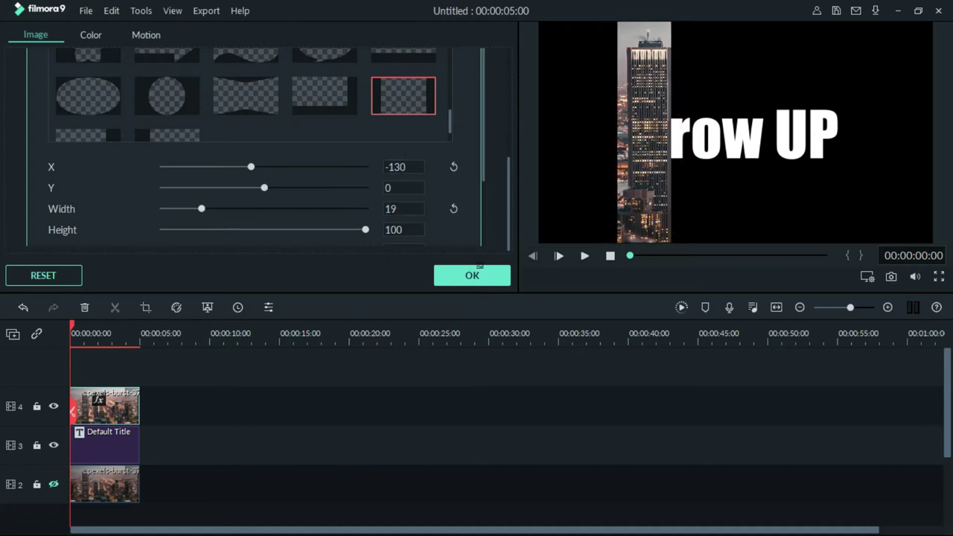
Step: Fine-tune the tower mask to X -119 and width 17, confirm the clip settings, and make track 2 visible again
{"action": "key", "text": "Up"}
{"action": "key", "text": "Up"}
{"action": "key", "text": "Up"}
{"action": "key", "text": "Up"}
{"action": "key", "text": "Up"}
{"action": "key", "text": "Up"}
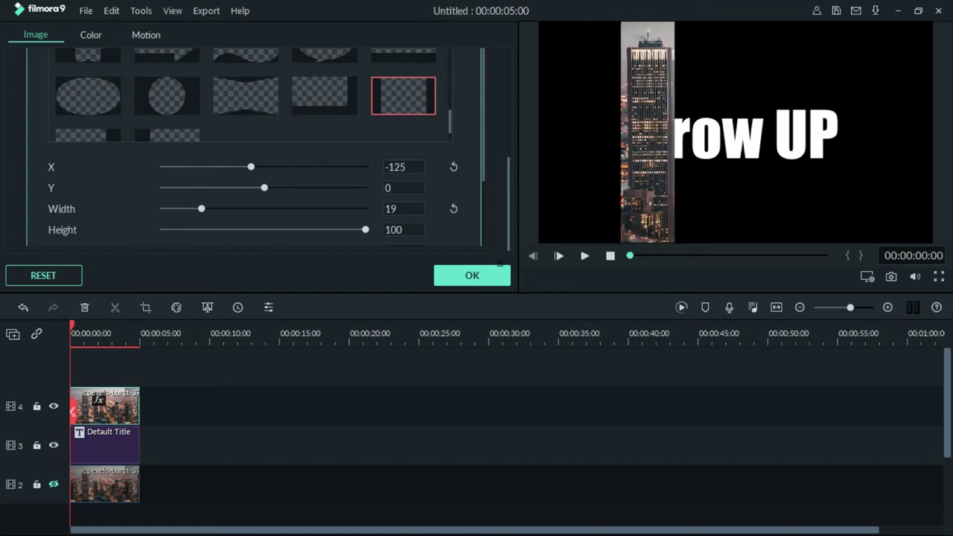
{"action": "key", "text": "Up"}
{"action": "left_click_drag", "start_coordinate": [405, 209], "coordinate": [399, 209]}
{"action": "left_click_drag", "start_coordinate": [404, 166], "coordinate": [402, 167]}
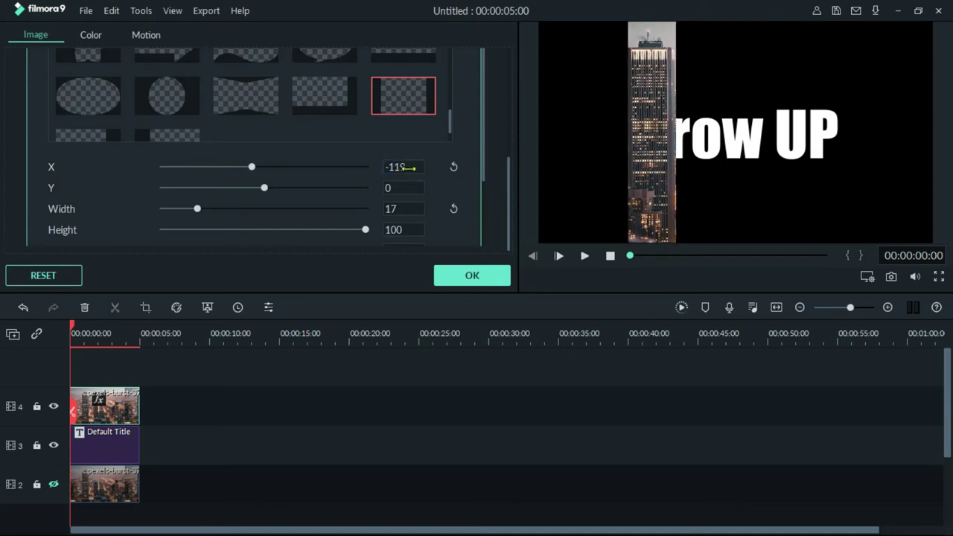
{"action": "left_click", "coordinate": [473, 277]}
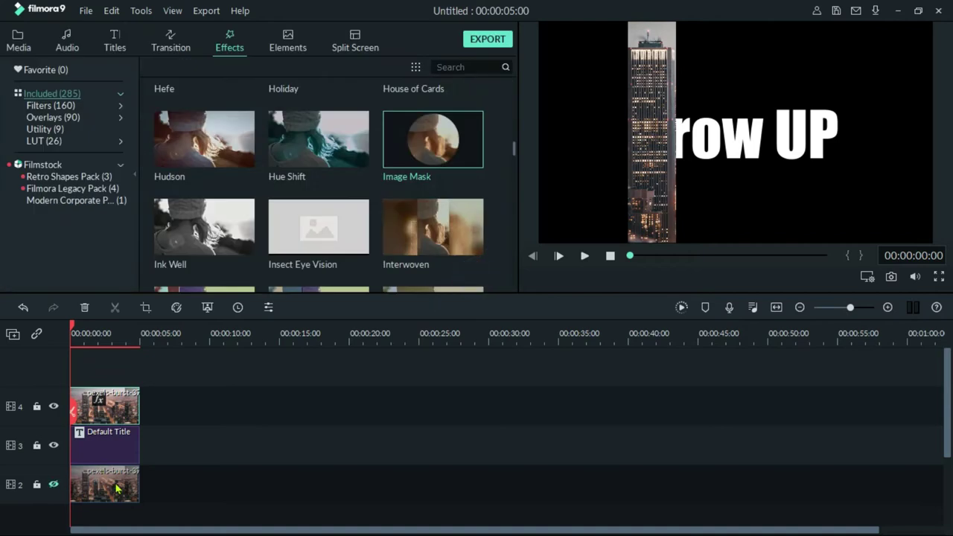
{"action": "left_click", "coordinate": [53, 485]}
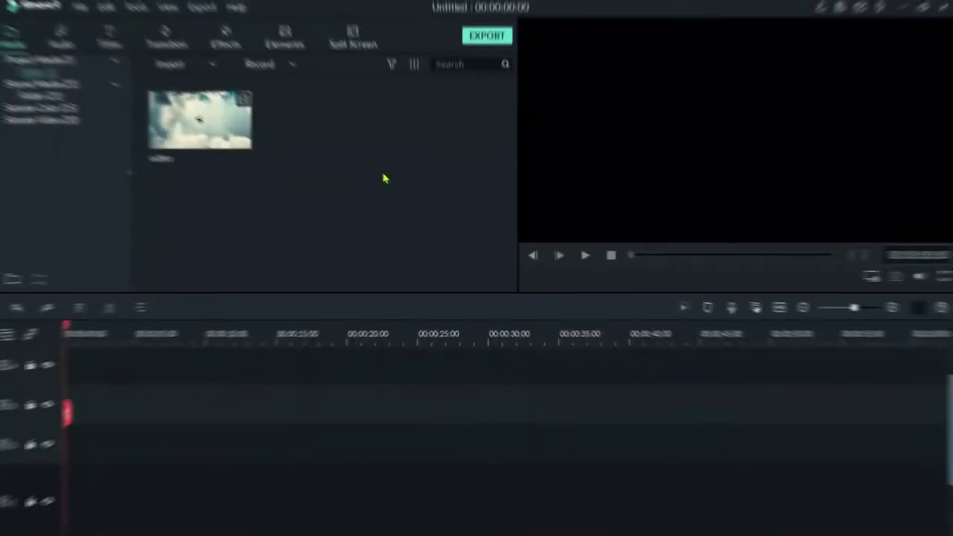
Step: Place the sky video at the start of track 2 and a Default Title above it on track 3
{"action": "left_click_drag", "start_coordinate": [225, 124], "coordinate": [80, 456]}
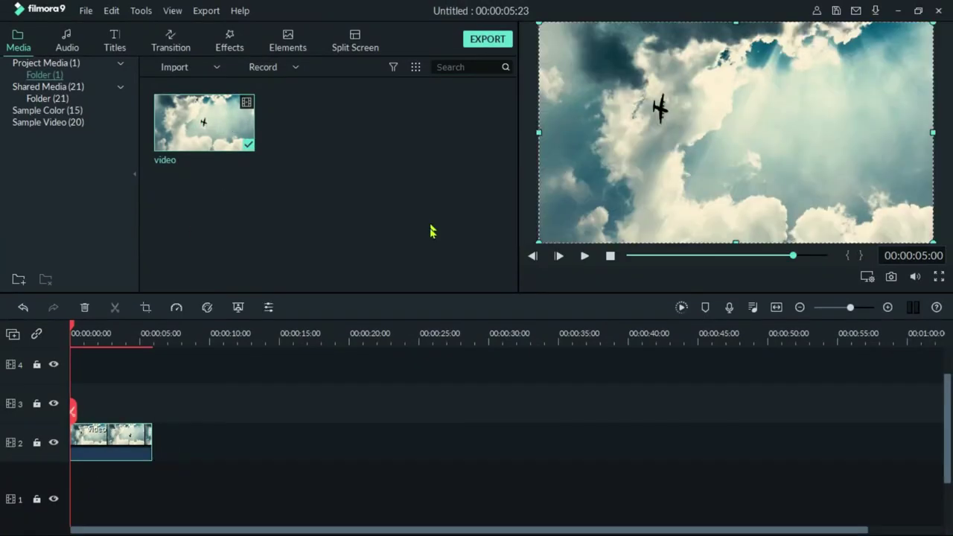
{"action": "left_click", "coordinate": [119, 46]}
{"action": "left_click", "coordinate": [240, 140]}
{"action": "left_click_drag", "start_coordinate": [240, 140], "coordinate": [52, 407]}
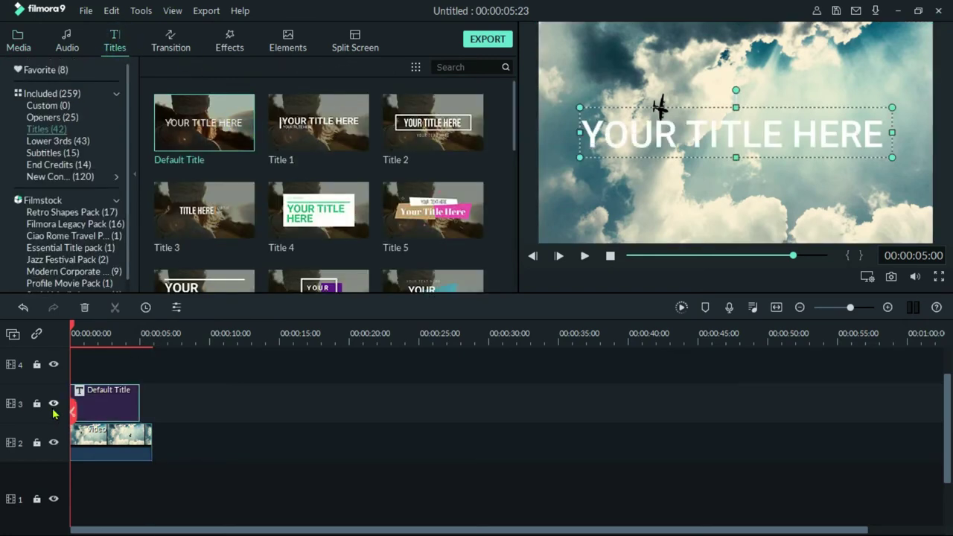
Step: Open the Default Title in the advanced text editor and replace its text with "Grow UP"
{"action": "double_click", "coordinate": [113, 399]}
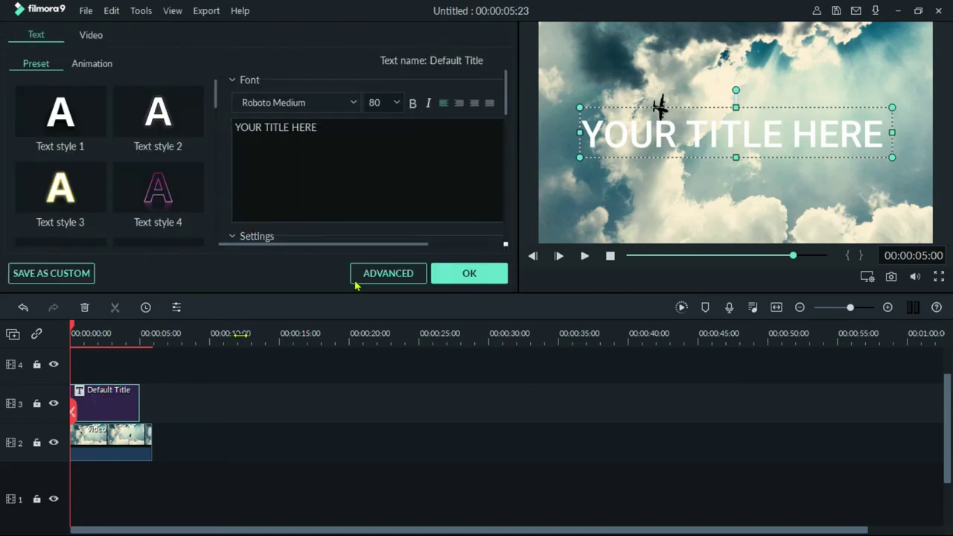
{"action": "left_click", "coordinate": [421, 280]}
{"action": "triple_click", "coordinate": [215, 94]}
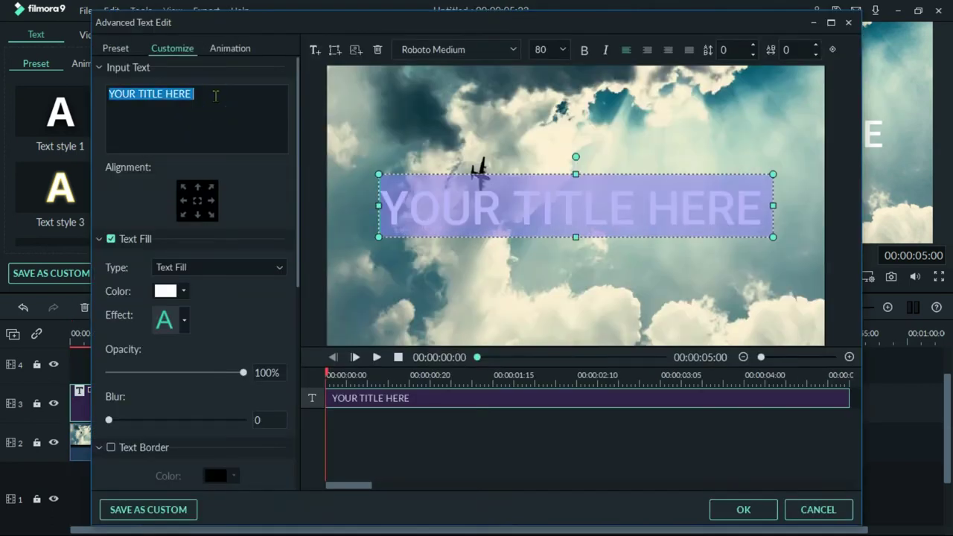
{"action": "type", "text": "Grow UP"}
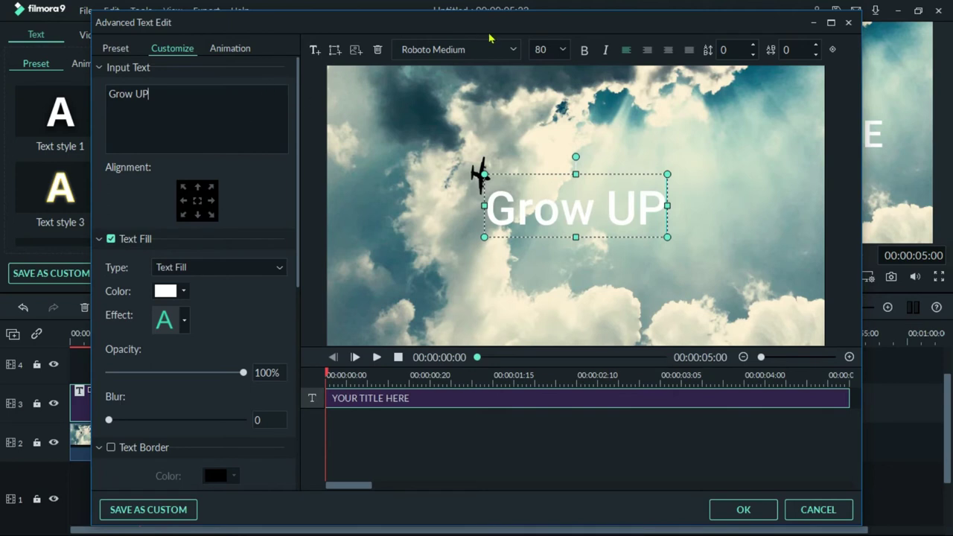
Step: Set the title's font to Impact at size 150 and confirm the advanced text edits
{"action": "left_click", "coordinate": [513, 51]}
{"action": "scroll", "coordinate": [430, 128], "scroll_direction": "up", "scroll_amount": 5}
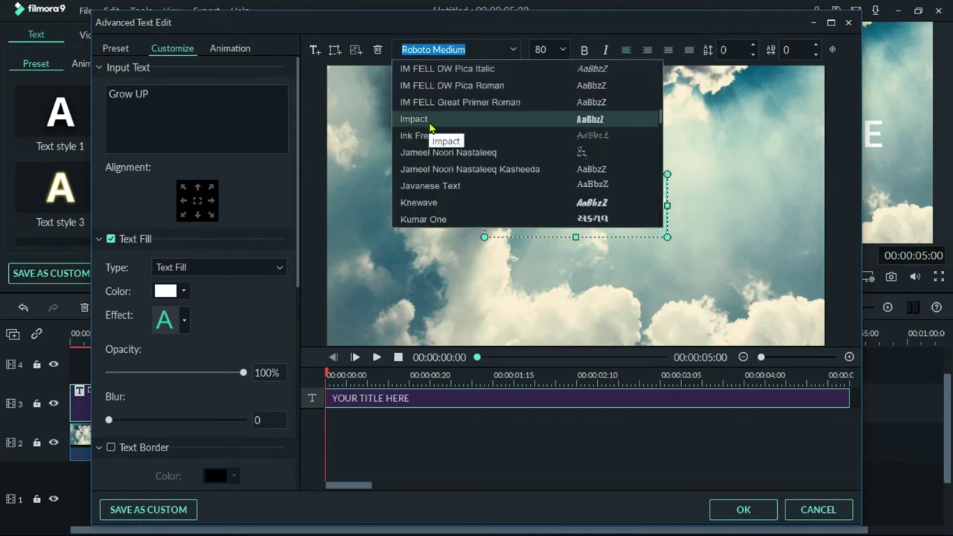
{"action": "left_click", "coordinate": [417, 119]}
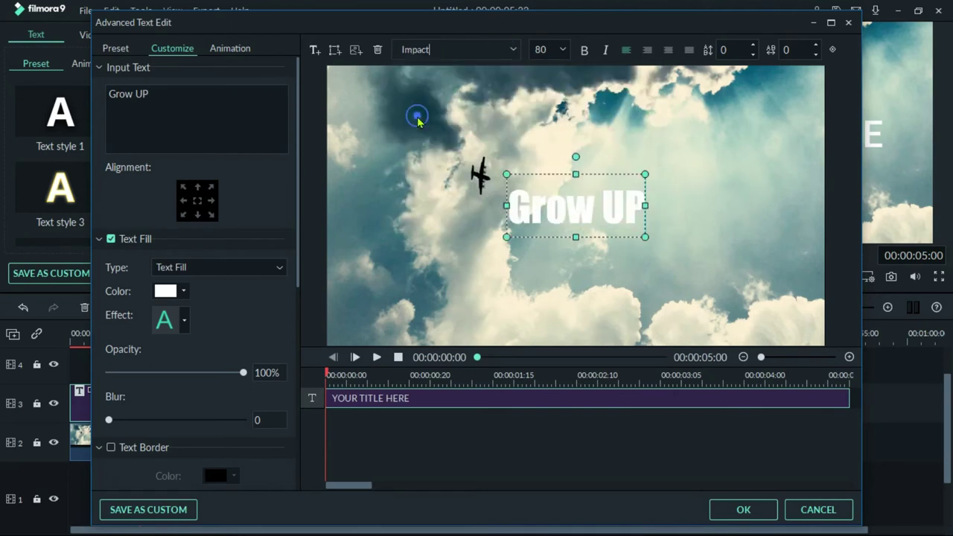
{"action": "left_click", "coordinate": [563, 50]}
{"action": "scroll", "coordinate": [548, 104], "scroll_direction": "down", "scroll_amount": 1}
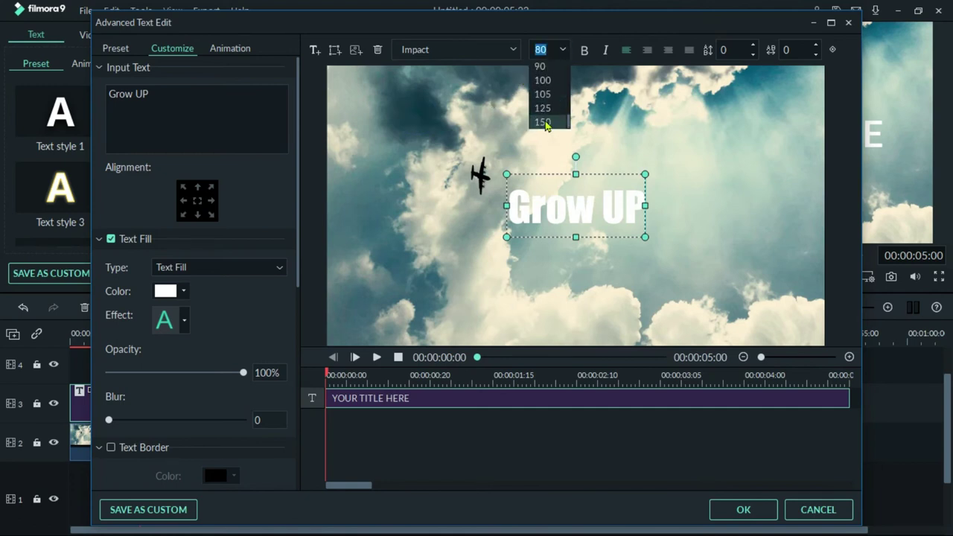
{"action": "left_click", "coordinate": [544, 122]}
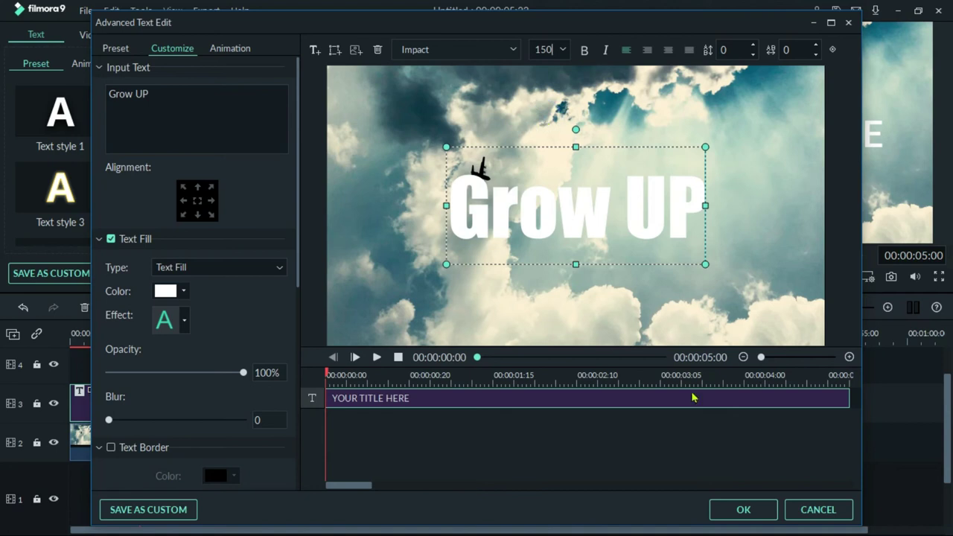
{"action": "left_click", "coordinate": [744, 511]}
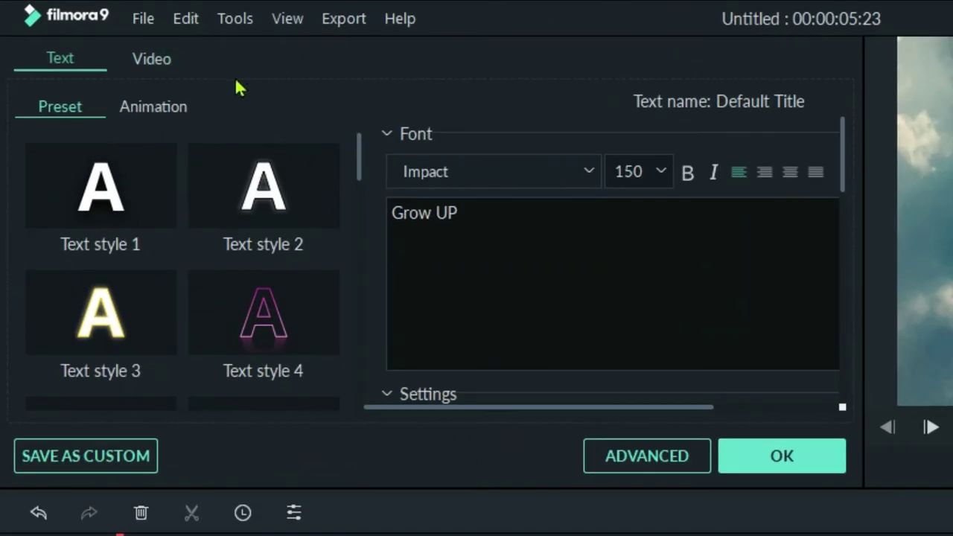
Step: Set the title's compositing blending mode to Overlay and play back the result over the sky video
{"action": "left_click", "coordinate": [156, 59]}
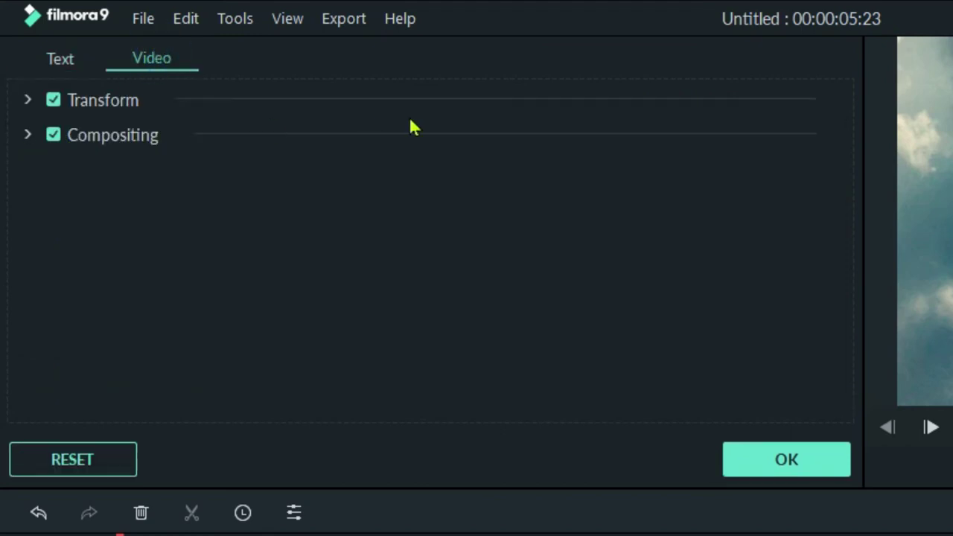
{"action": "left_click", "coordinate": [26, 136]}
{"action": "left_click", "coordinate": [365, 203]}
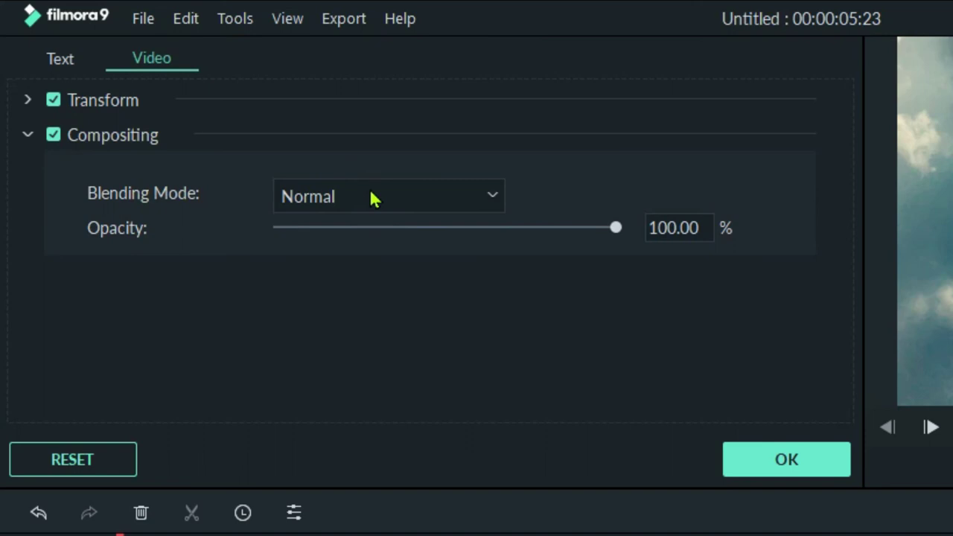
{"action": "left_click", "coordinate": [366, 195]}
{"action": "scroll", "coordinate": [407, 313], "scroll_direction": "down", "scroll_amount": 3}
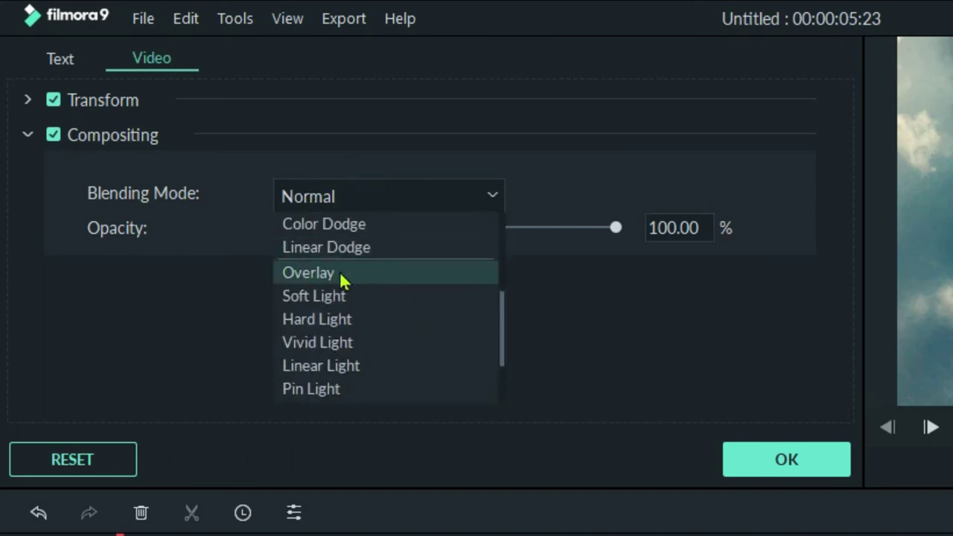
{"action": "left_click", "coordinate": [350, 276]}
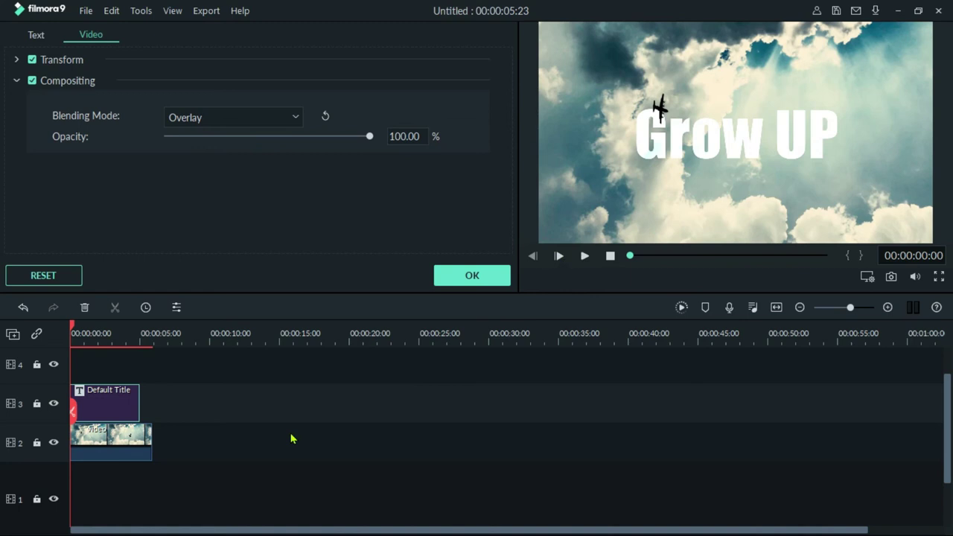
{"action": "key", "text": "space"}
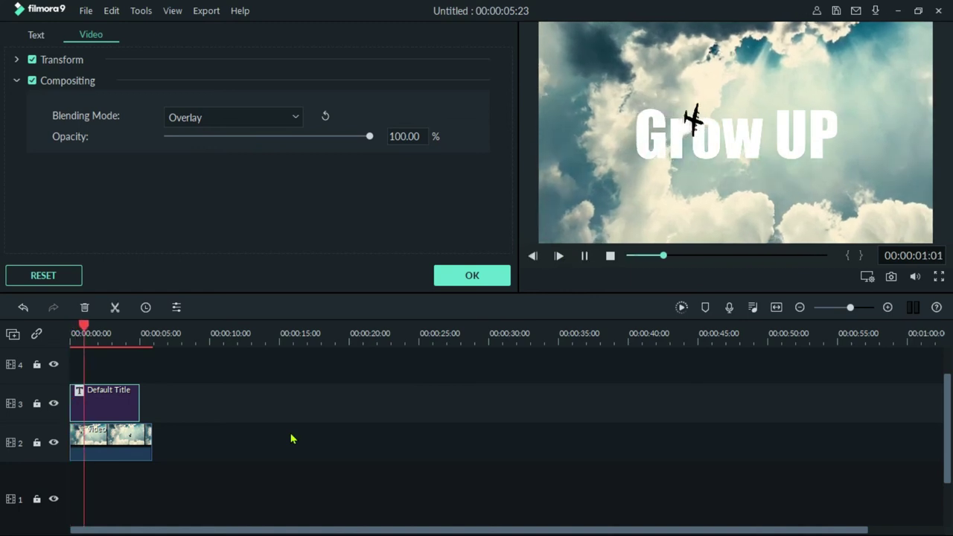